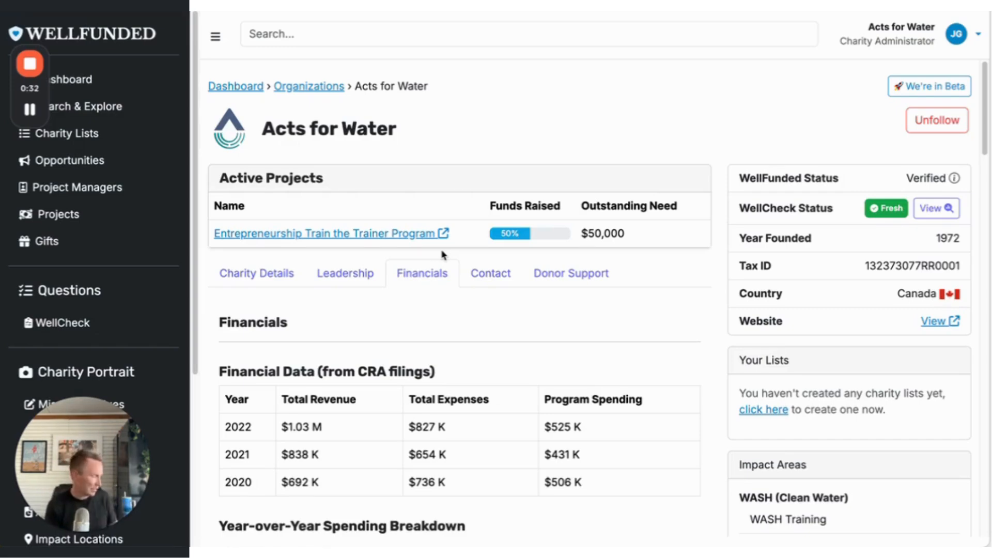
Open the Entrepreneurship Train the Trainer Program project from the charity's active projects and start editing it.
{"action": "left_click", "coordinate": [397, 238]}
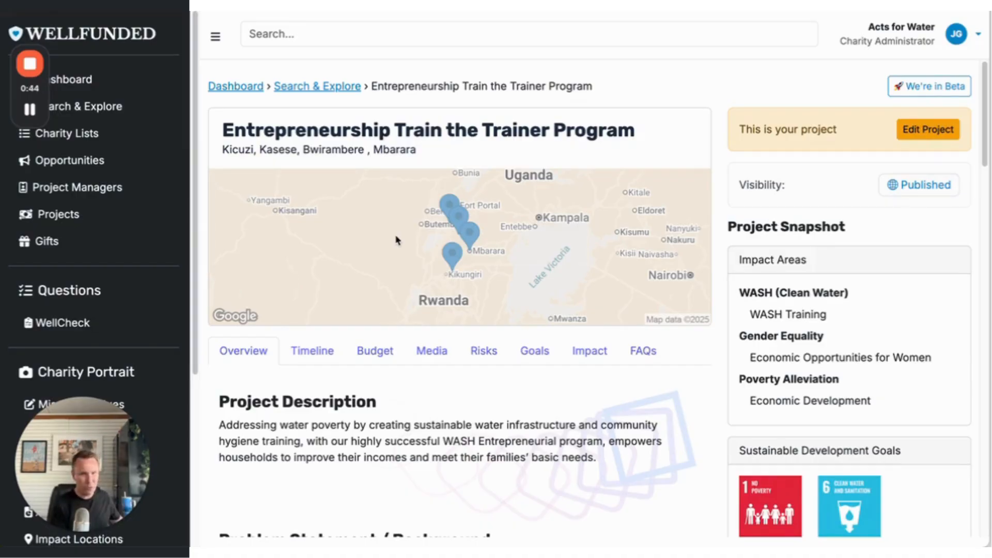
{"action": "left_click_drag", "start_coordinate": [56, 441], "coordinate": [61, 220]}
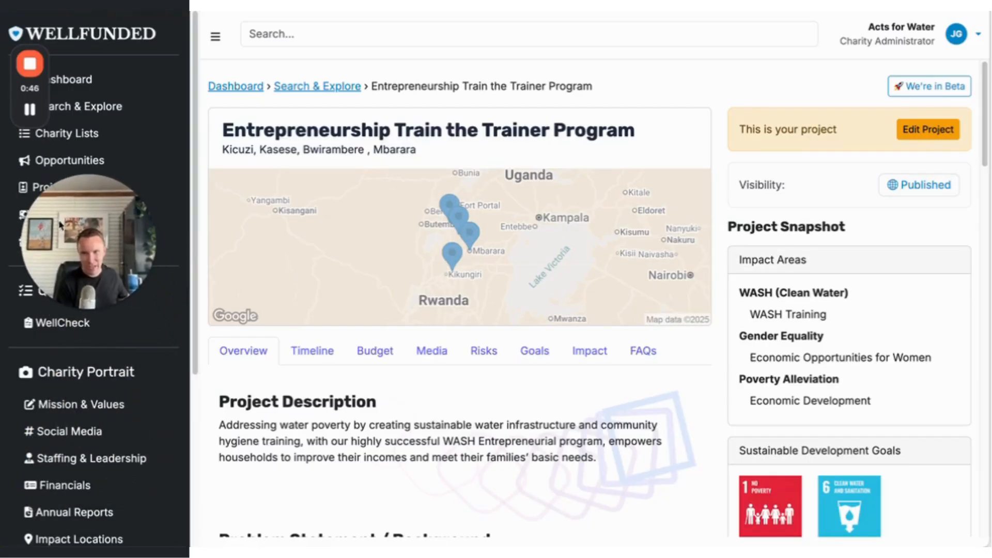
{"action": "scroll", "coordinate": [62, 382], "scroll_direction": "down", "scroll_amount": 5}
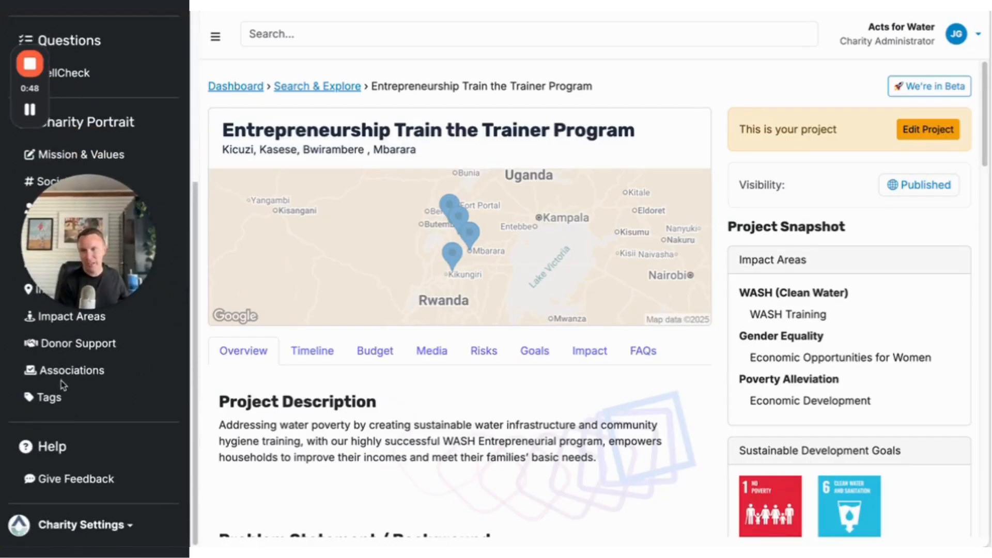
{"action": "scroll", "coordinate": [65, 383], "scroll_direction": "up", "scroll_amount": 5}
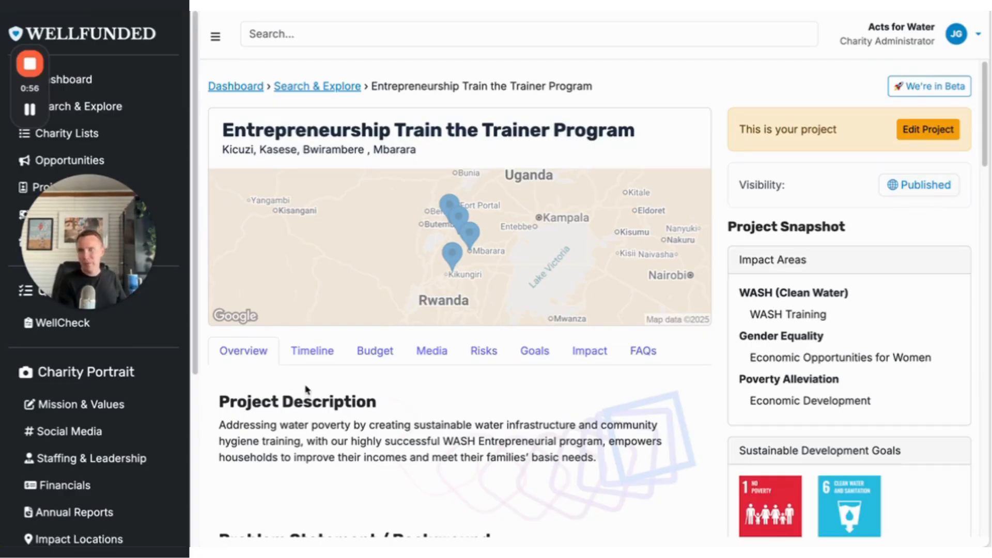
{"action": "scroll", "coordinate": [320, 384], "scroll_direction": "down", "scroll_amount": 1}
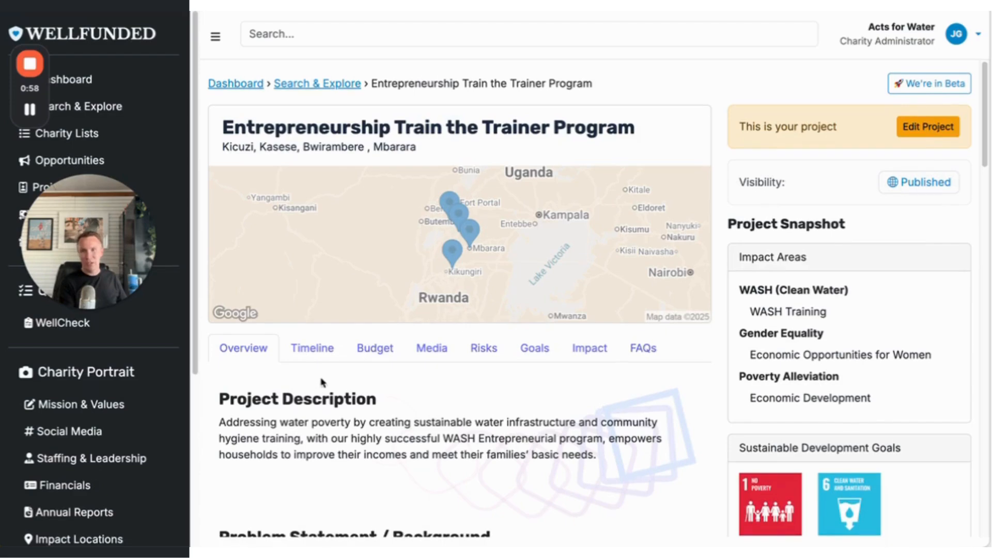
{"action": "left_click", "coordinate": [913, 130]}
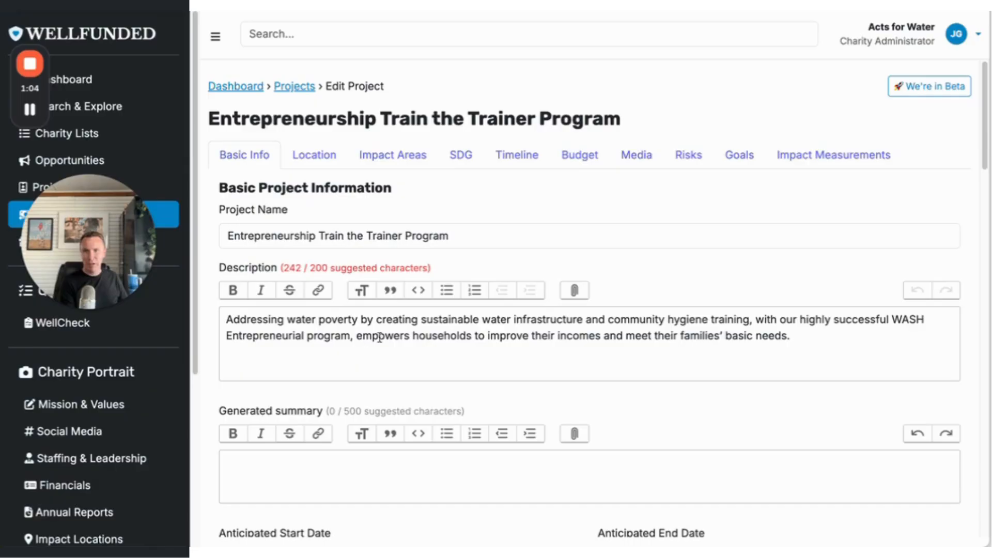
Review the project's basic information, from the description and background through the project outline to the project leader details.
{"action": "left_click_drag", "start_coordinate": [463, 272], "coordinate": [321, 261]}
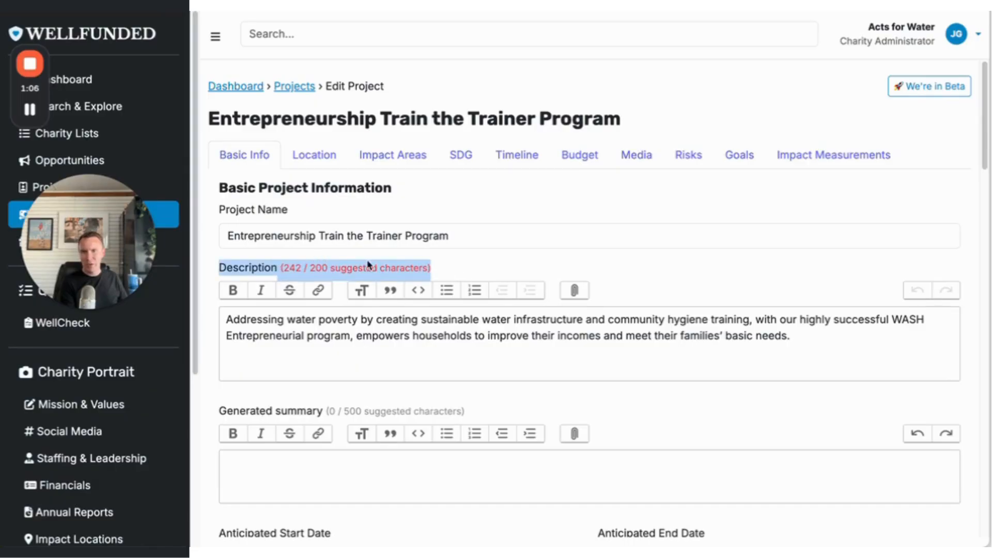
{"action": "scroll", "coordinate": [349, 270], "scroll_direction": "down", "scroll_amount": 1}
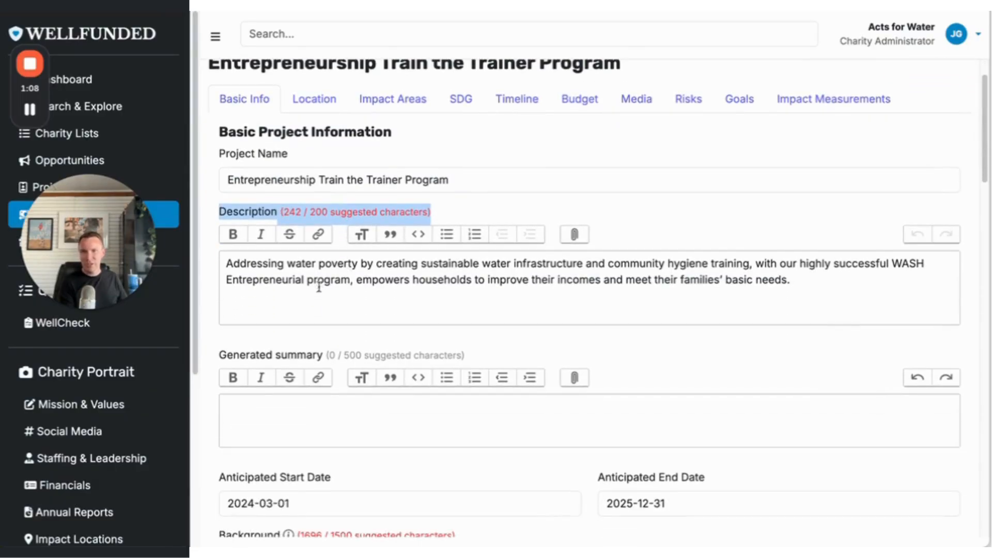
{"action": "left_click", "coordinate": [319, 285]}
{"action": "scroll", "coordinate": [345, 278], "scroll_direction": "down", "scroll_amount": 4}
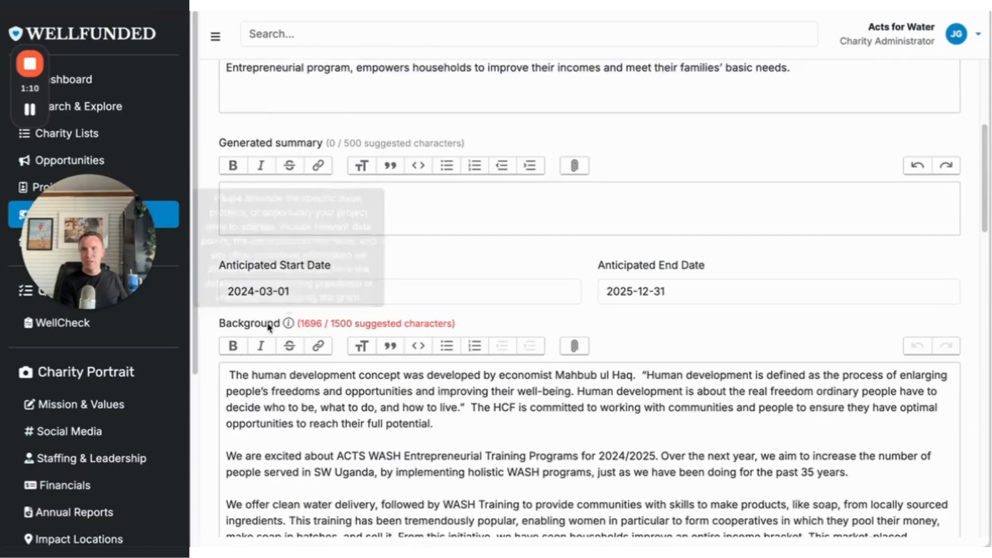
{"action": "scroll", "coordinate": [333, 302], "scroll_direction": "down", "scroll_amount": 9}
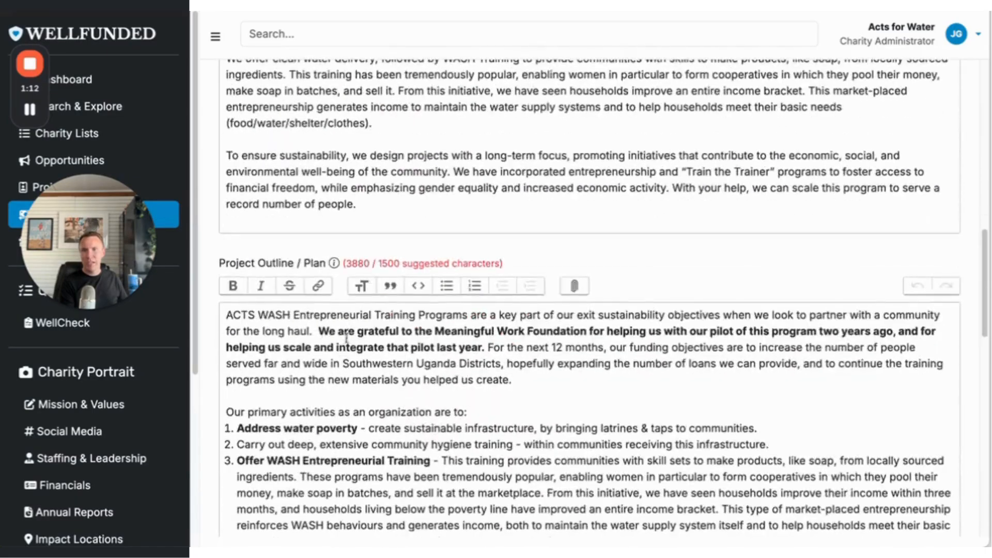
{"action": "scroll", "coordinate": [329, 325], "scroll_direction": "down", "scroll_amount": 4}
{"action": "scroll", "coordinate": [329, 325], "scroll_direction": "down", "scroll_amount": 15}
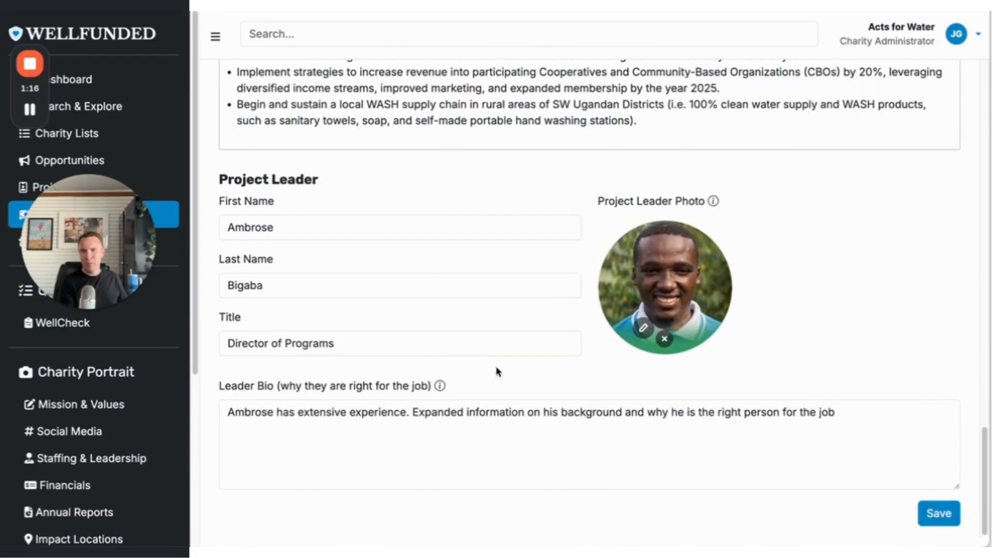
Open the project's location settings and examine the location search, map and saved locations.
{"action": "scroll", "coordinate": [496, 361], "scroll_direction": "up", "scroll_amount": 20}
{"action": "left_click", "coordinate": [316, 155]}
{"action": "scroll", "coordinate": [367, 189], "scroll_direction": "down", "scroll_amount": 2}
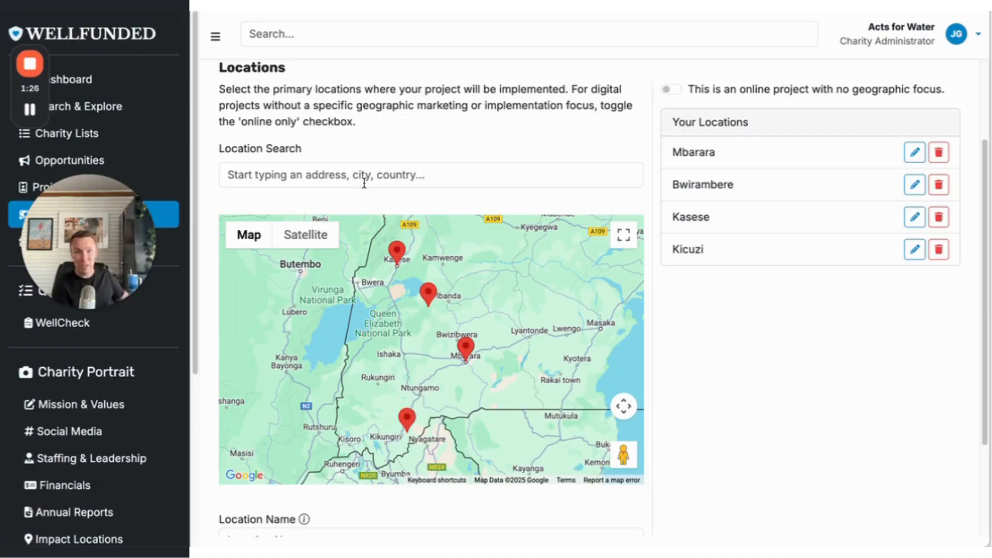
{"action": "scroll", "coordinate": [364, 182], "scroll_direction": "up", "scroll_amount": 2}
{"action": "scroll", "coordinate": [401, 117], "scroll_direction": "up", "scroll_amount": 1}
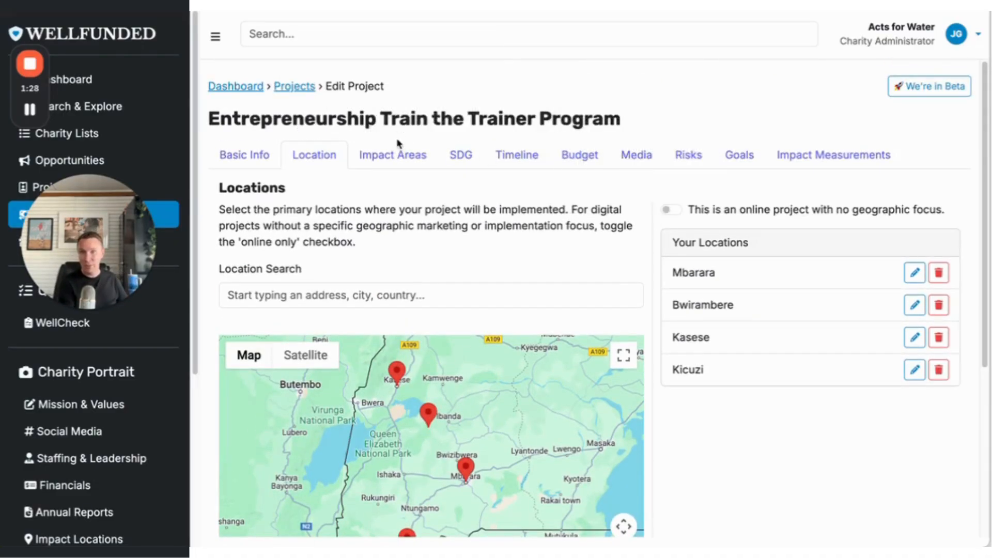
Examine the project's impact areas and its Sustainable Development Goals selections.
{"action": "left_click", "coordinate": [392, 155]}
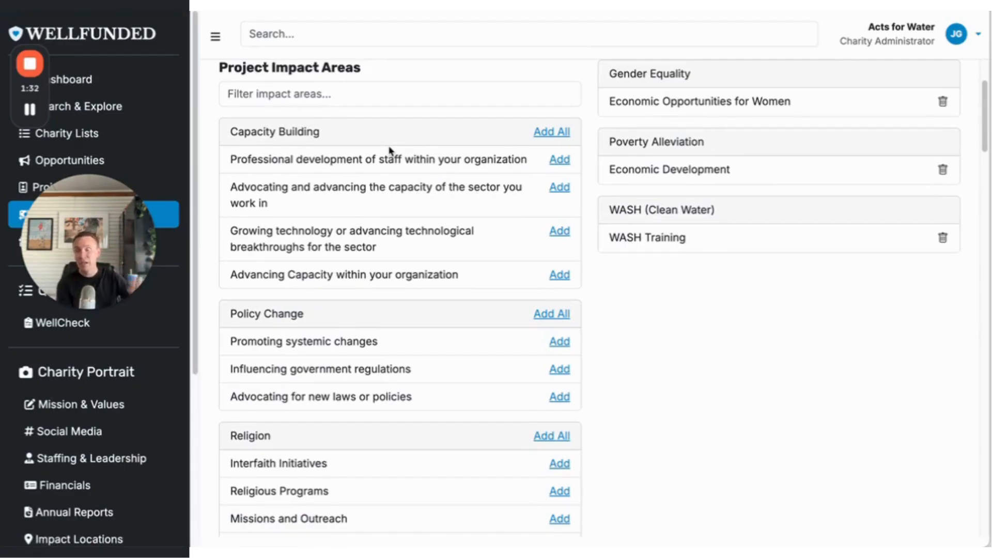
{"action": "scroll", "coordinate": [353, 120], "scroll_direction": "up", "scroll_amount": 2}
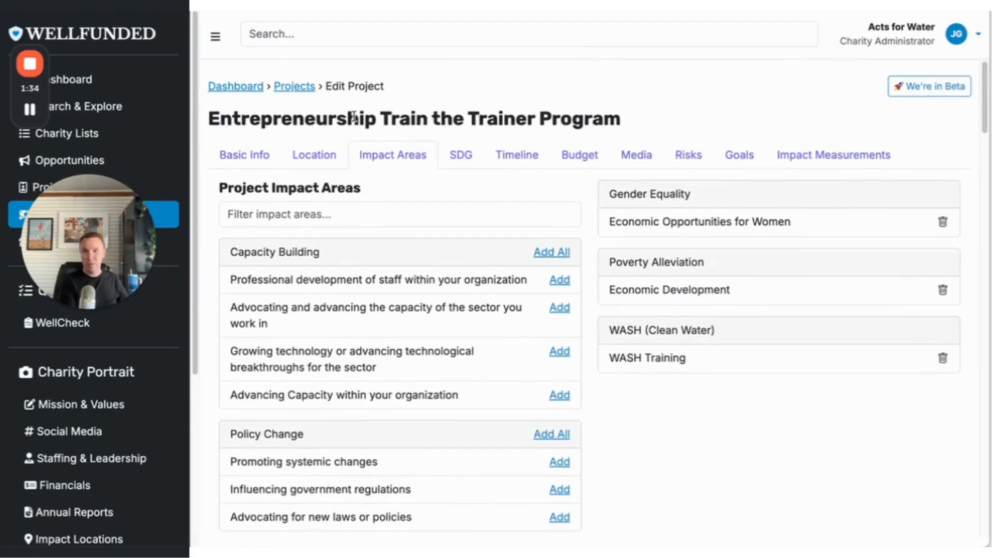
{"action": "left_click", "coordinate": [457, 160]}
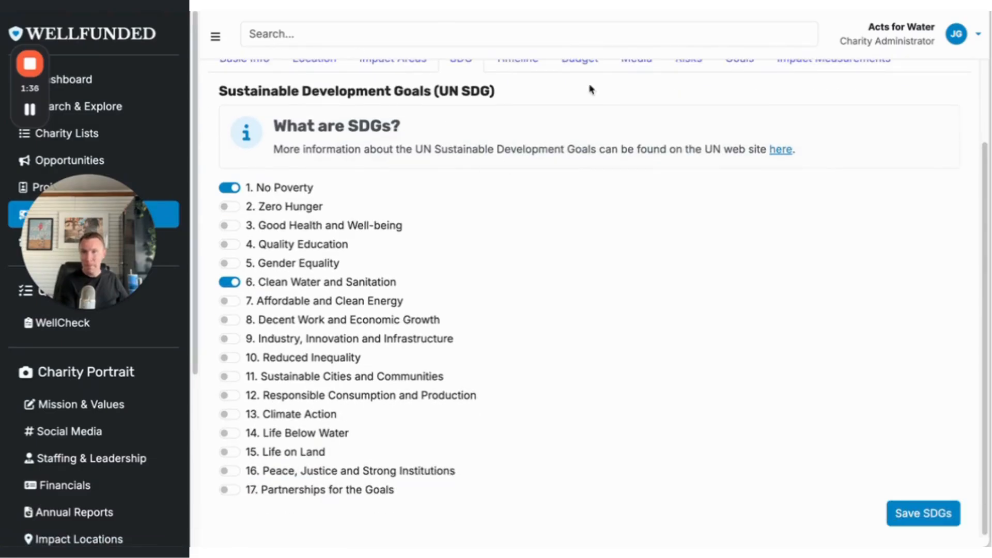
{"action": "scroll", "coordinate": [318, 402], "scroll_direction": "up", "scroll_amount": 1}
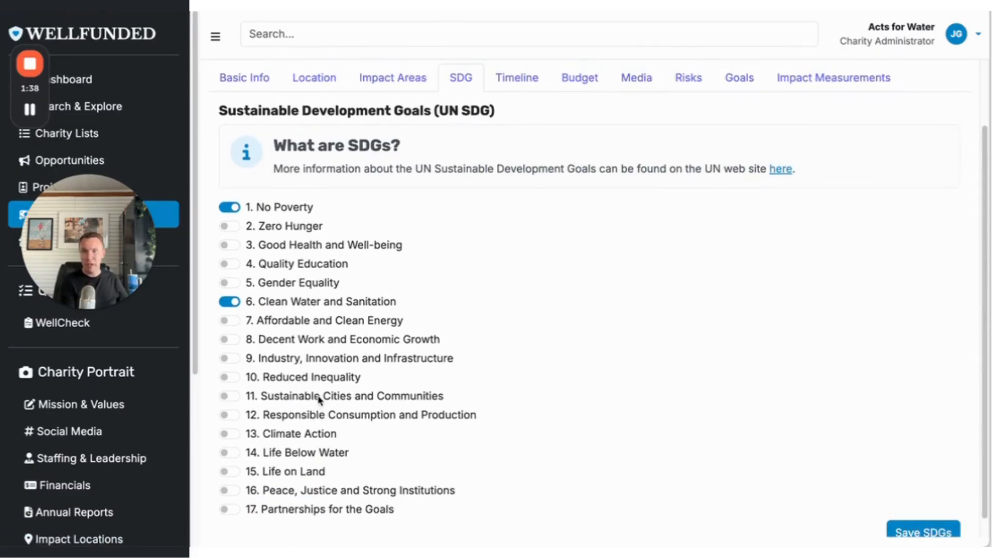
{"action": "scroll", "coordinate": [328, 401], "scroll_direction": "up", "scroll_amount": 2}
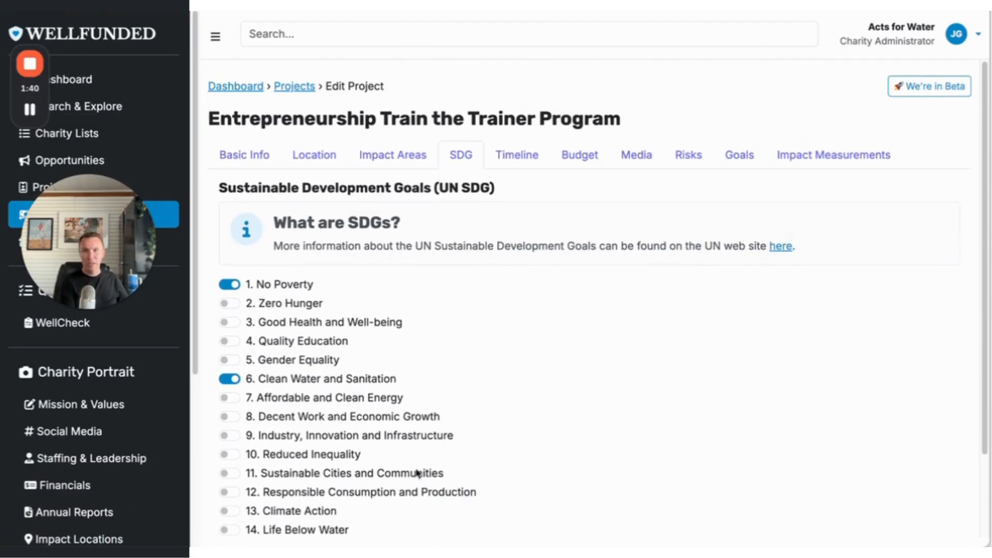
Open the project timeline and review its entry form and the list of timeline items.
{"action": "left_click", "coordinate": [529, 159]}
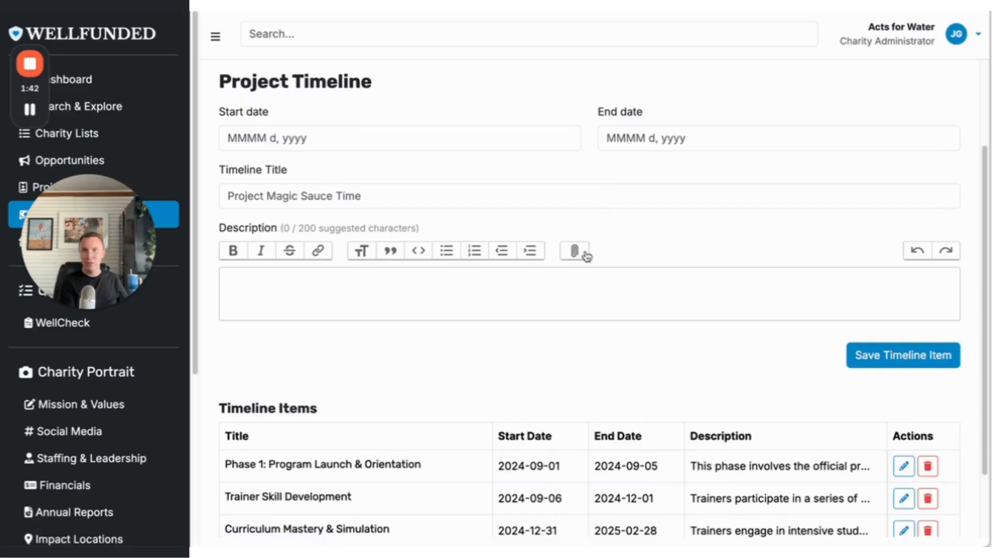
{"action": "scroll", "coordinate": [538, 341], "scroll_direction": "down", "scroll_amount": 2}
{"action": "scroll", "coordinate": [540, 341], "scroll_direction": "up", "scroll_amount": 3}
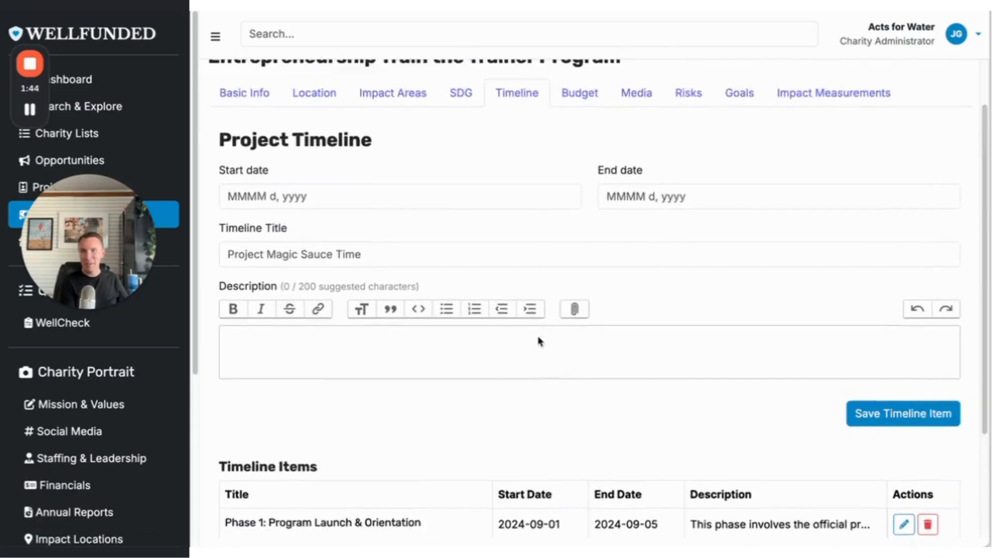
{"action": "scroll", "coordinate": [539, 340], "scroll_direction": "up", "scroll_amount": 1}
{"action": "scroll", "coordinate": [527, 337], "scroll_direction": "down", "scroll_amount": 4}
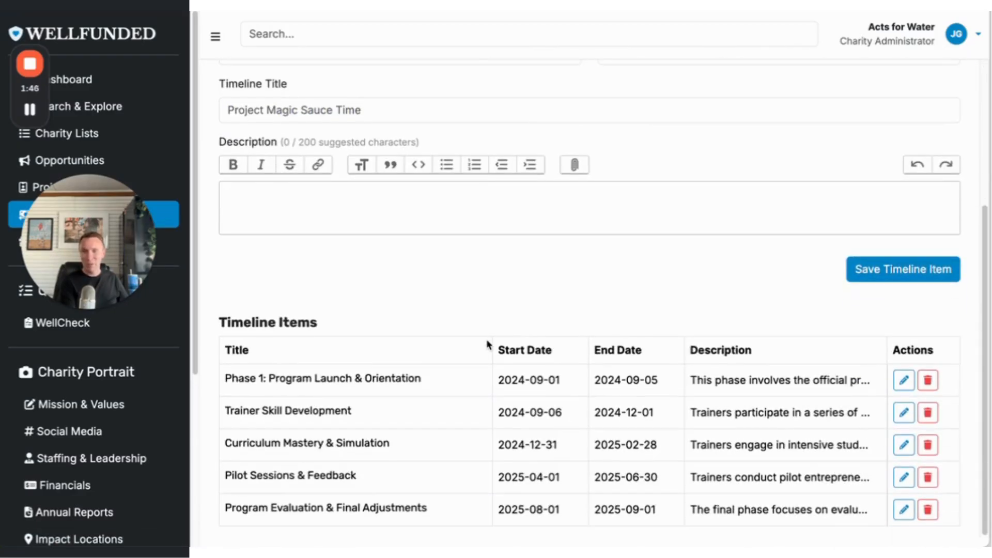
{"action": "scroll", "coordinate": [494, 326], "scroll_direction": "up", "scroll_amount": 4}
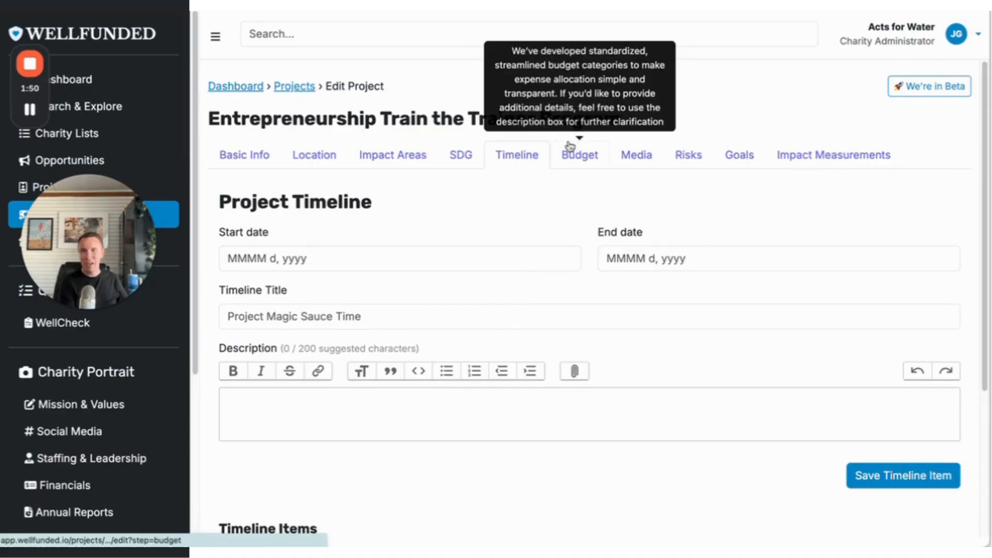
Open the project's budget details and browse the available budget category options and the description field.
{"action": "left_click_drag", "start_coordinate": [569, 149], "coordinate": [571, 159]}
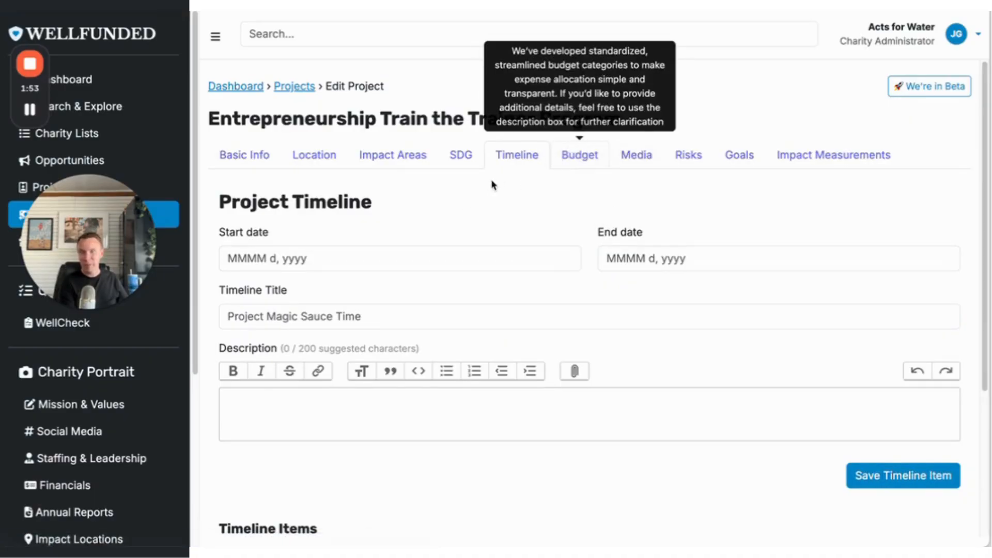
{"action": "left_click", "coordinate": [551, 164]}
{"action": "scroll", "coordinate": [533, 176], "scroll_direction": "down", "scroll_amount": 1}
{"action": "left_click", "coordinate": [409, 283]}
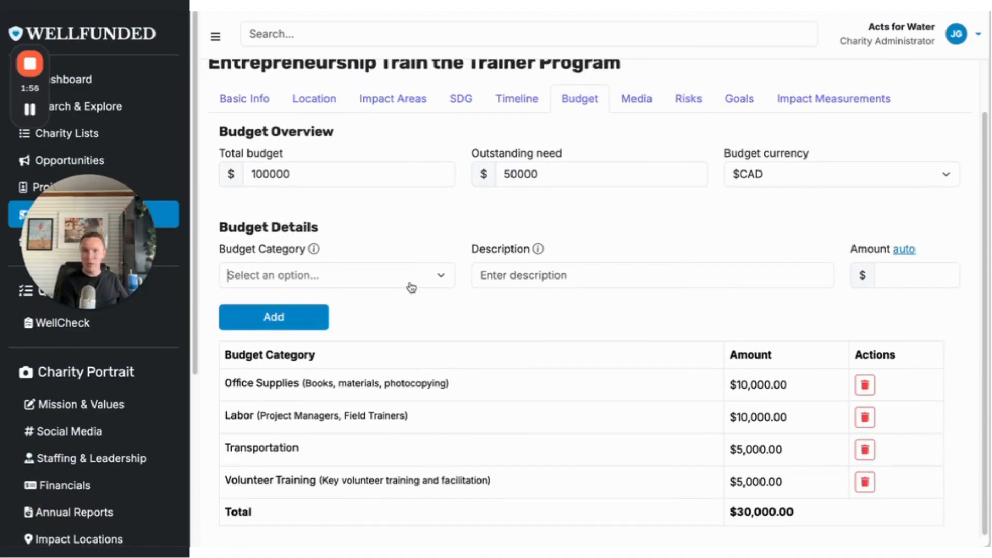
{"action": "scroll", "coordinate": [381, 334], "scroll_direction": "down", "scroll_amount": 4}
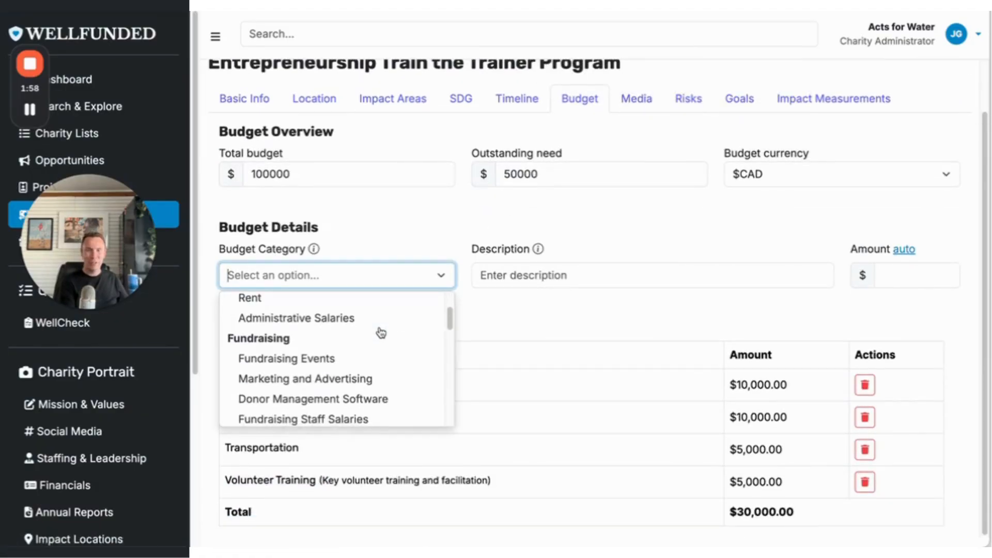
{"action": "scroll", "coordinate": [380, 333], "scroll_direction": "down", "scroll_amount": 10}
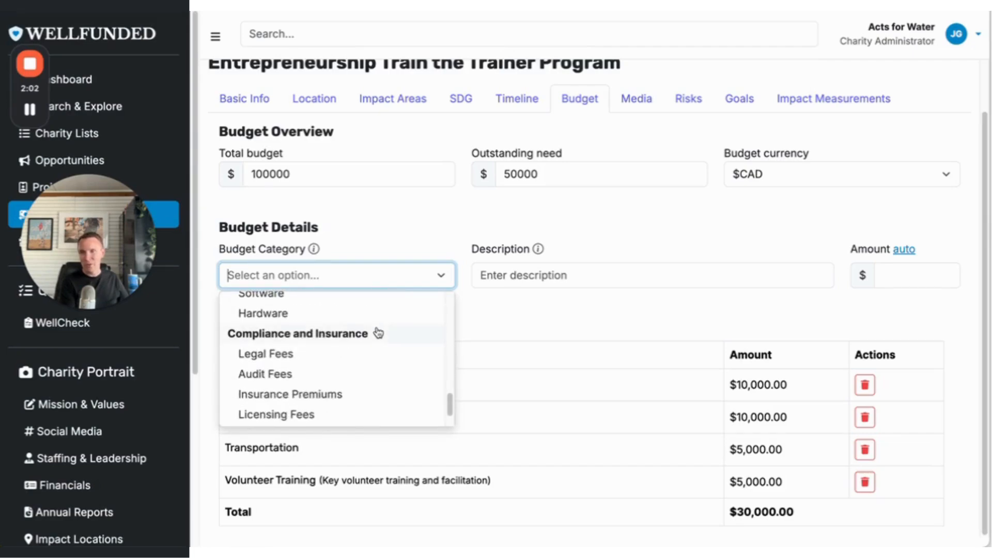
{"action": "scroll", "coordinate": [378, 334], "scroll_direction": "down", "scroll_amount": 2}
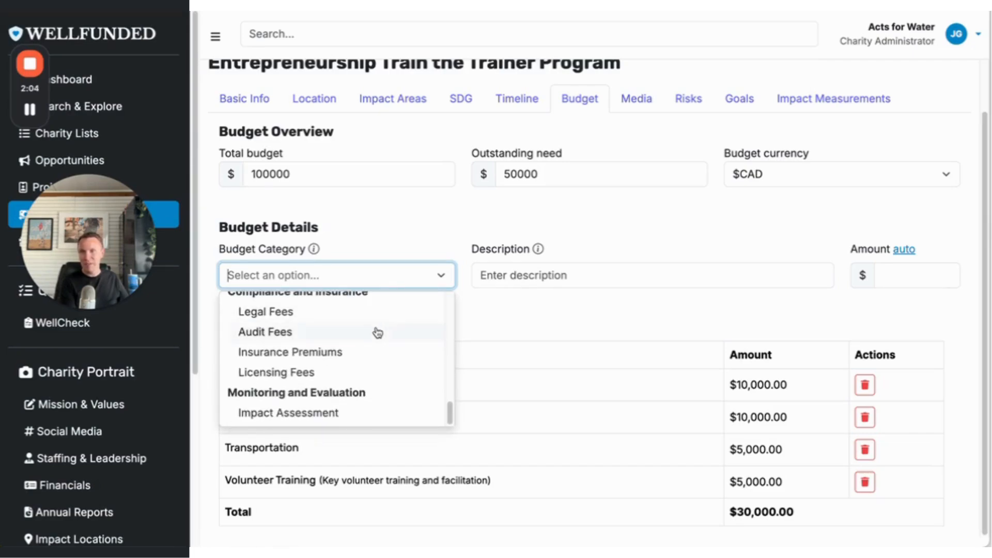
{"action": "scroll", "coordinate": [378, 331], "scroll_direction": "up", "scroll_amount": 1}
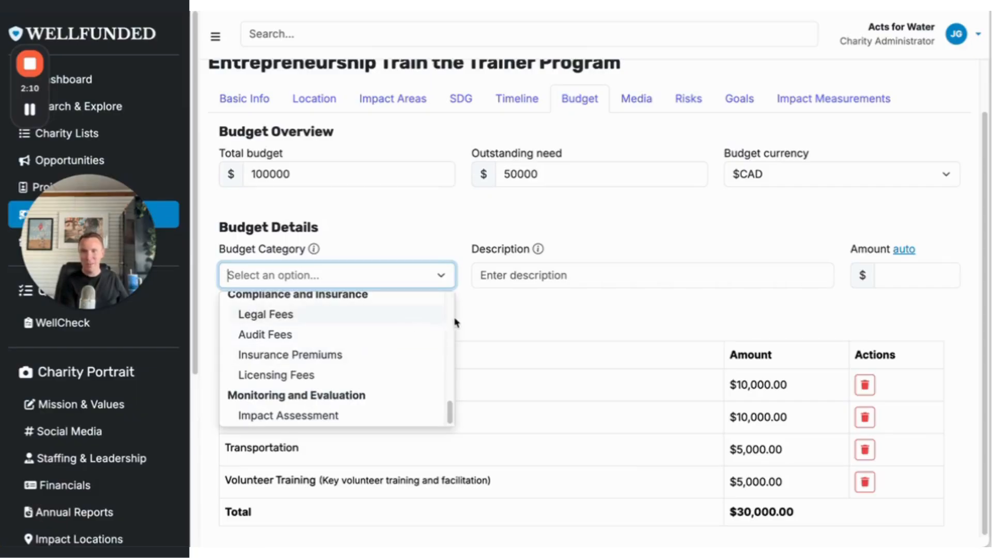
{"action": "left_click", "coordinate": [475, 325]}
{"action": "left_click", "coordinate": [436, 275]}
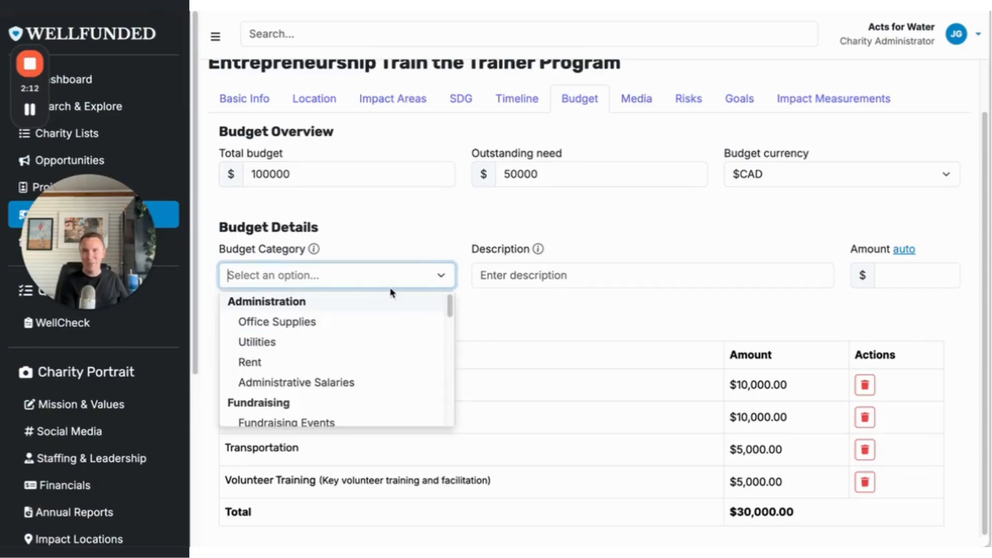
{"action": "left_click", "coordinate": [498, 274]}
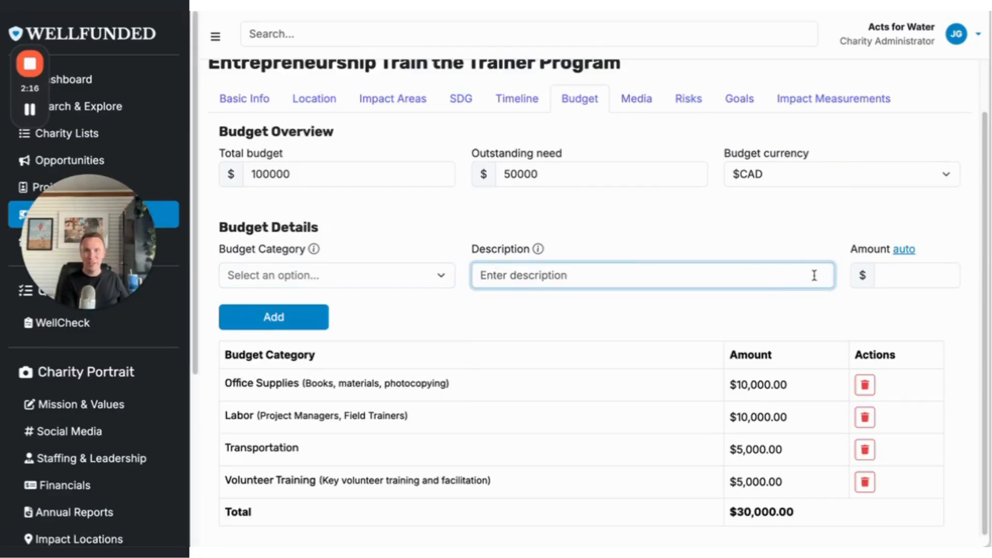
Open the project's risks and review the selectable risks and the mitigation details of those already added.
{"action": "scroll", "coordinate": [651, 366], "scroll_direction": "up", "scroll_amount": 1}
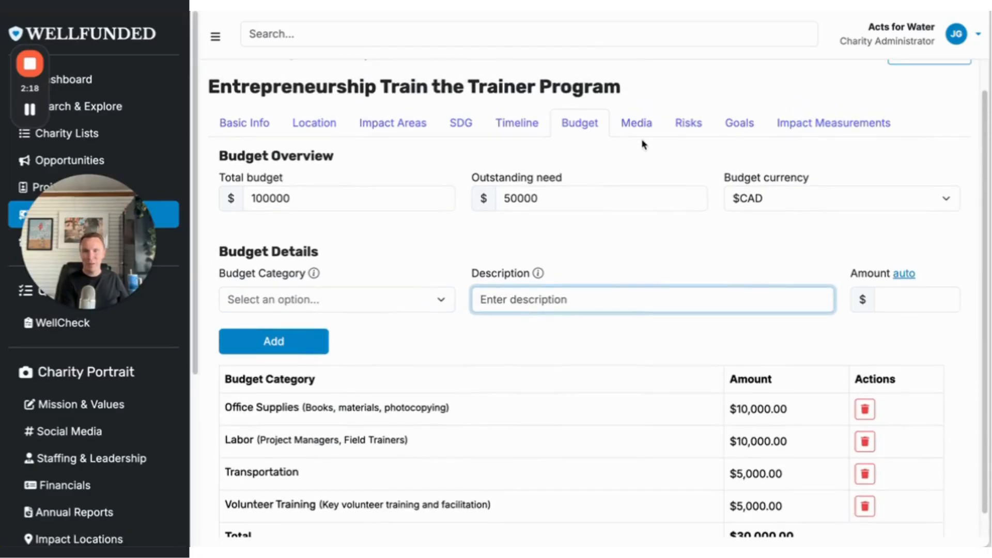
{"action": "left_click", "coordinate": [686, 120]}
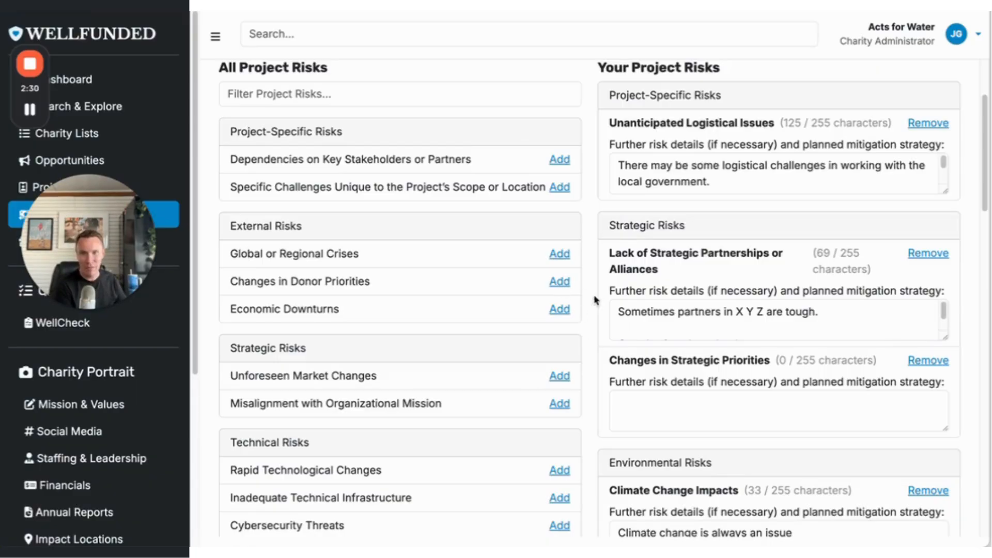
{"action": "scroll", "coordinate": [819, 345], "scroll_direction": "down", "scroll_amount": 5}
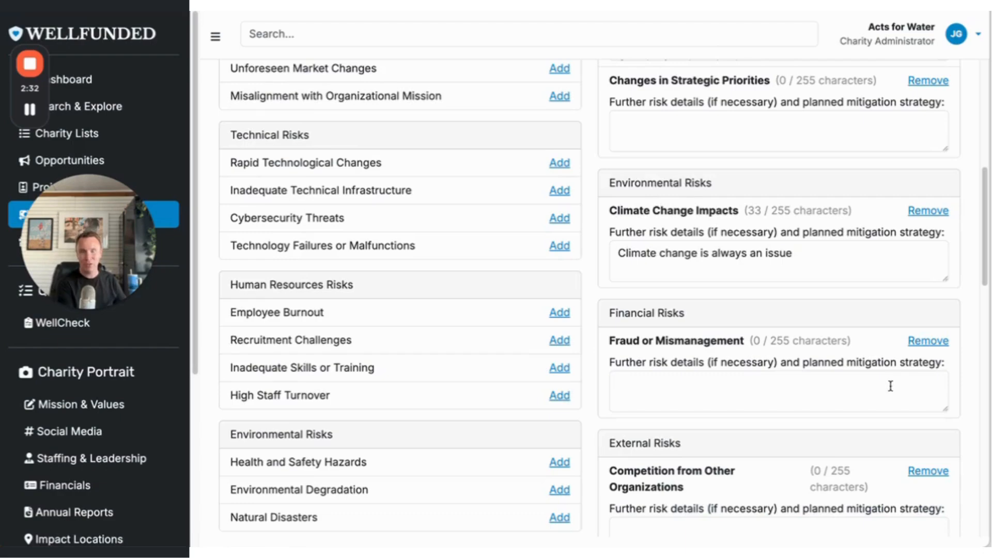
{"action": "left_click", "coordinate": [832, 380]}
{"action": "scroll", "coordinate": [829, 378], "scroll_direction": "up", "scroll_amount": 8}
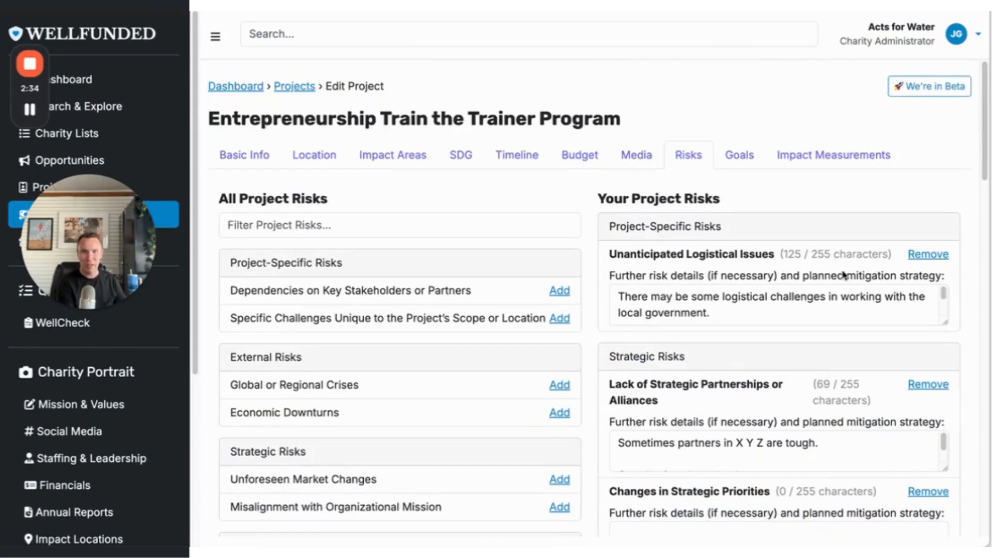
Open the project's goals and browse the Ultimate Outcome options for the goal "Turn on taps for 5000".
{"action": "left_click", "coordinate": [750, 154]}
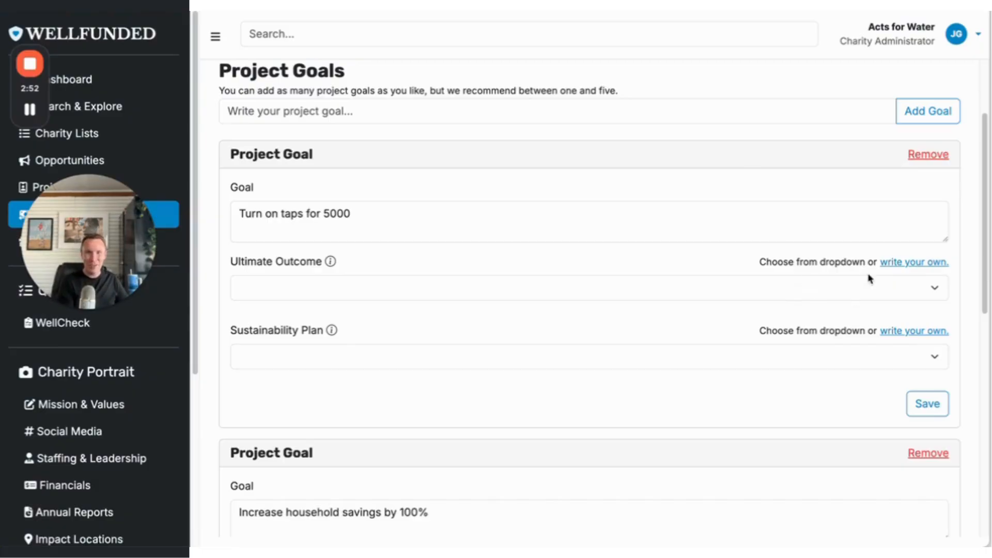
{"action": "left_click", "coordinate": [903, 283]}
{"action": "scroll", "coordinate": [739, 345], "scroll_direction": "down", "scroll_amount": 5}
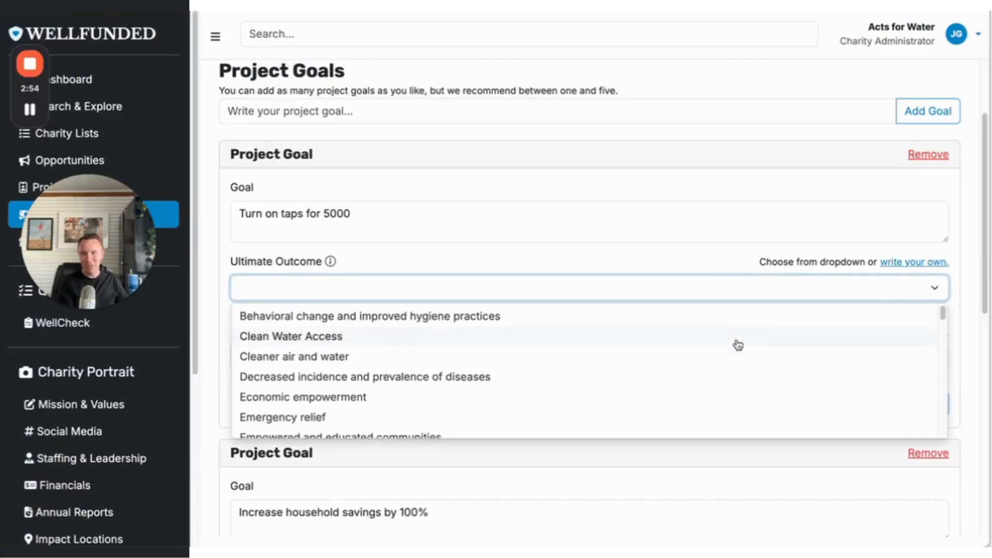
{"action": "scroll", "coordinate": [730, 353], "scroll_direction": "up", "scroll_amount": 7}
{"action": "left_click", "coordinate": [723, 238]}
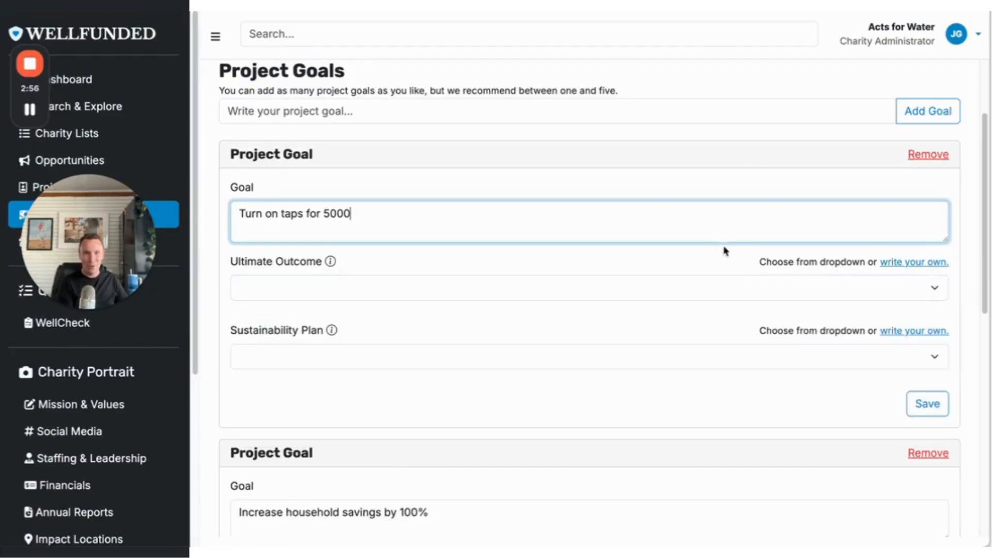
Switch the Ultimate Outcome of the goal "Turn on taps for 5000" from the predefined options to write your own.
{"action": "left_click", "coordinate": [913, 267]}
{"action": "left_click", "coordinate": [913, 267]}
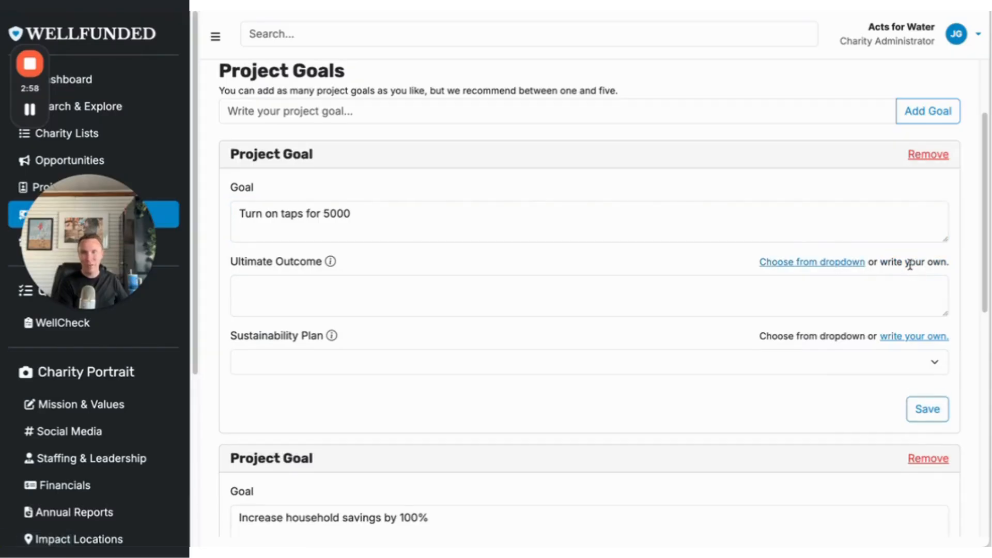
{"action": "scroll", "coordinate": [780, 265], "scroll_direction": "up", "scroll_amount": 3}
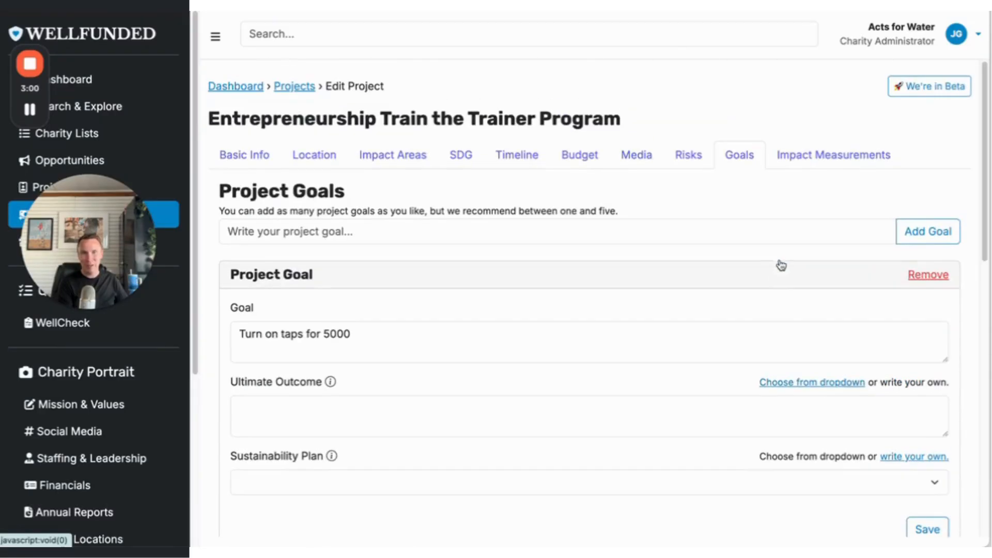
Open the project's impact measurements and review the available methods and the descriptions of those already added.
{"action": "left_click", "coordinate": [792, 155]}
{"action": "scroll", "coordinate": [792, 156], "scroll_direction": "down", "scroll_amount": 1}
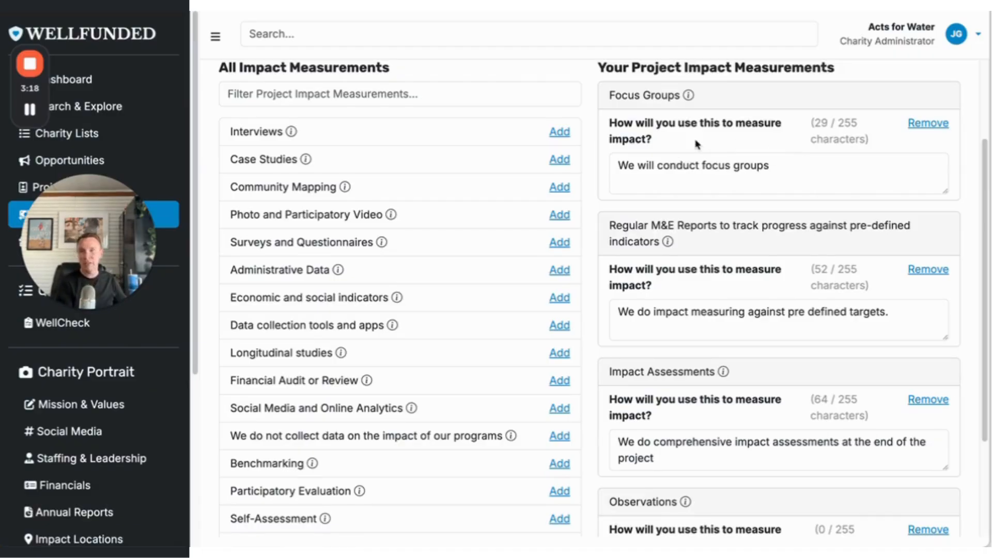
{"action": "left_click_drag", "start_coordinate": [105, 230], "coordinate": [119, 127]}
Return to the project's basic information and review its name, description and generated summary fields.
{"action": "scroll", "coordinate": [394, 258], "scroll_direction": "up", "scroll_amount": 3}
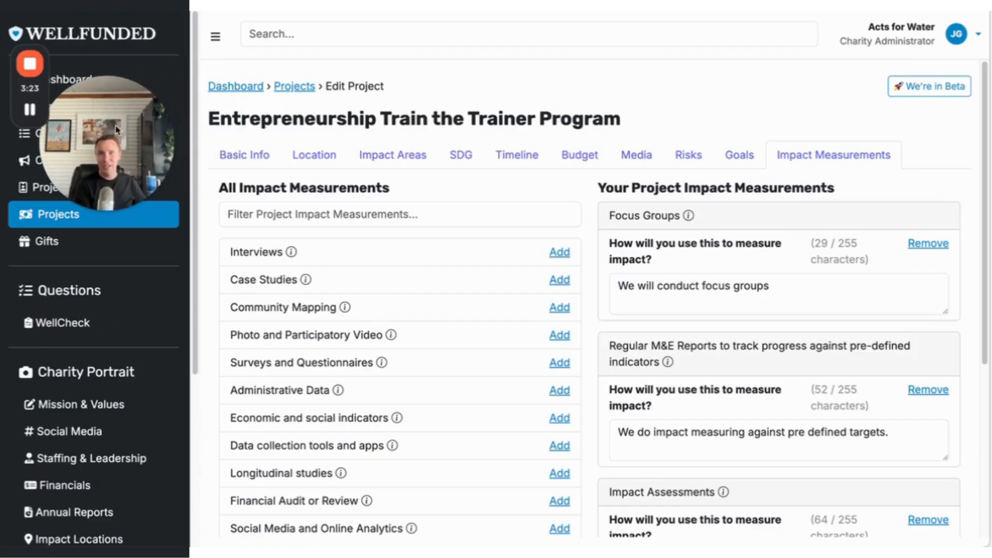
{"action": "left_click", "coordinate": [233, 155]}
{"action": "scroll", "coordinate": [740, 401], "scroll_direction": "up", "scroll_amount": 3}
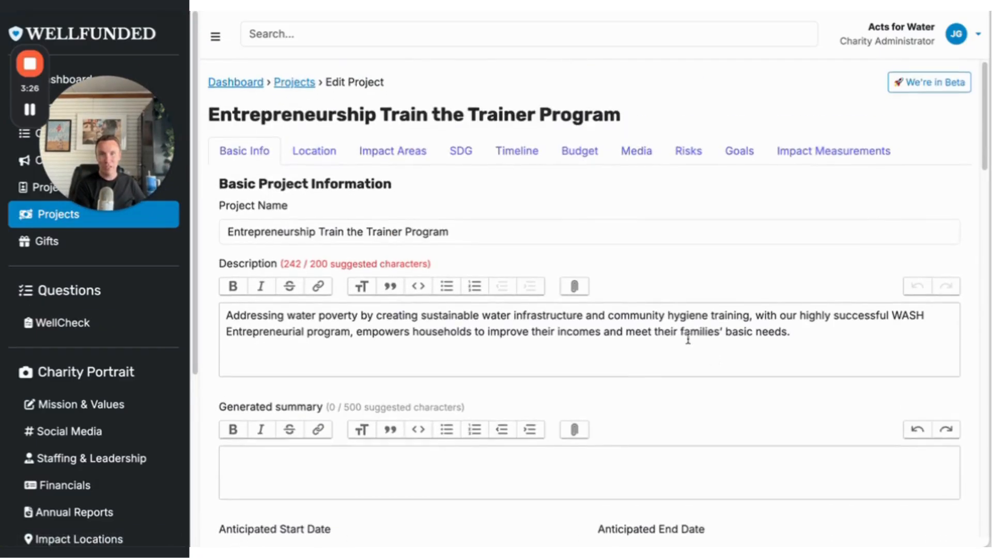
{"action": "scroll", "coordinate": [629, 230], "scroll_direction": "up", "scroll_amount": 2}
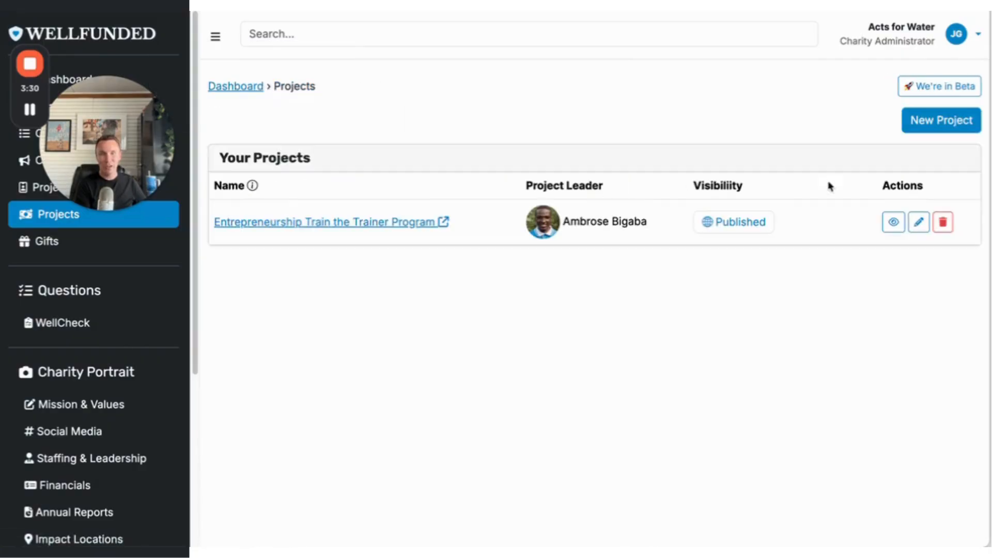
View the Entrepreneurship Train the Trainer Program from the projects list and review its overview, problem statement and project snapshot.
{"action": "left_click", "coordinate": [894, 223]}
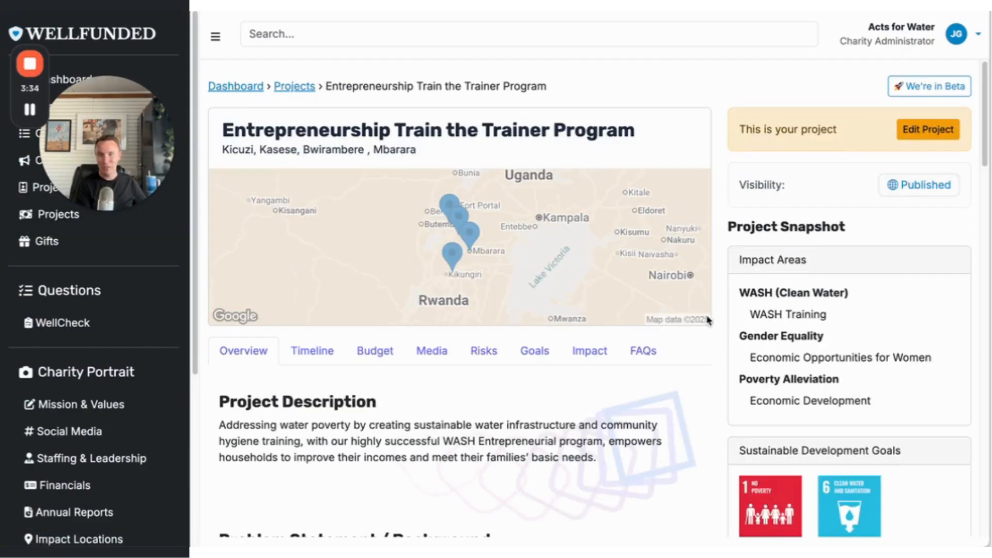
{"action": "scroll", "coordinate": [707, 320], "scroll_direction": "down", "scroll_amount": 15}
{"action": "scroll", "coordinate": [708, 320], "scroll_direction": "up", "scroll_amount": 10}
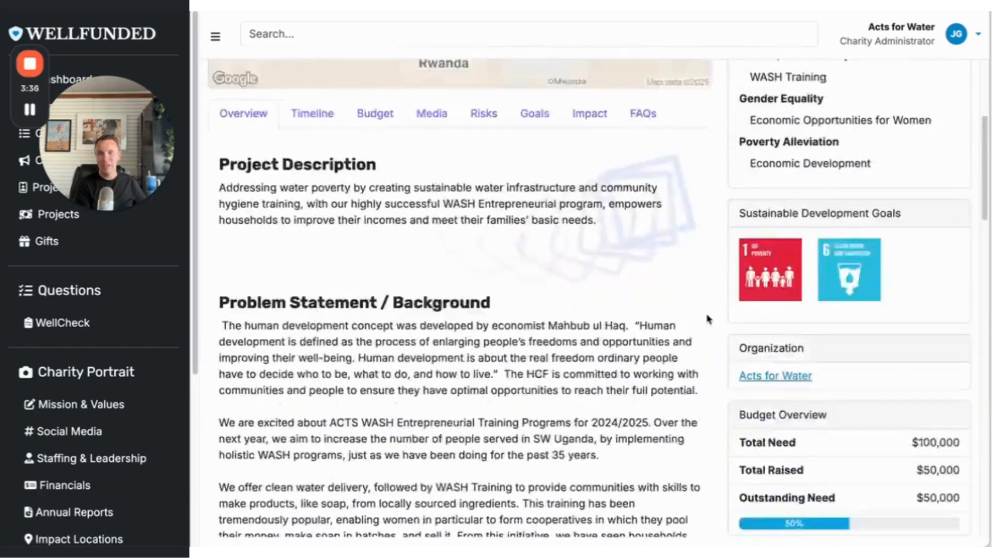
Open the timeline on the project's profile page and review its phases.
{"action": "scroll", "coordinate": [707, 319], "scroll_direction": "up", "scroll_amount": 5}
{"action": "left_click", "coordinate": [313, 335]}
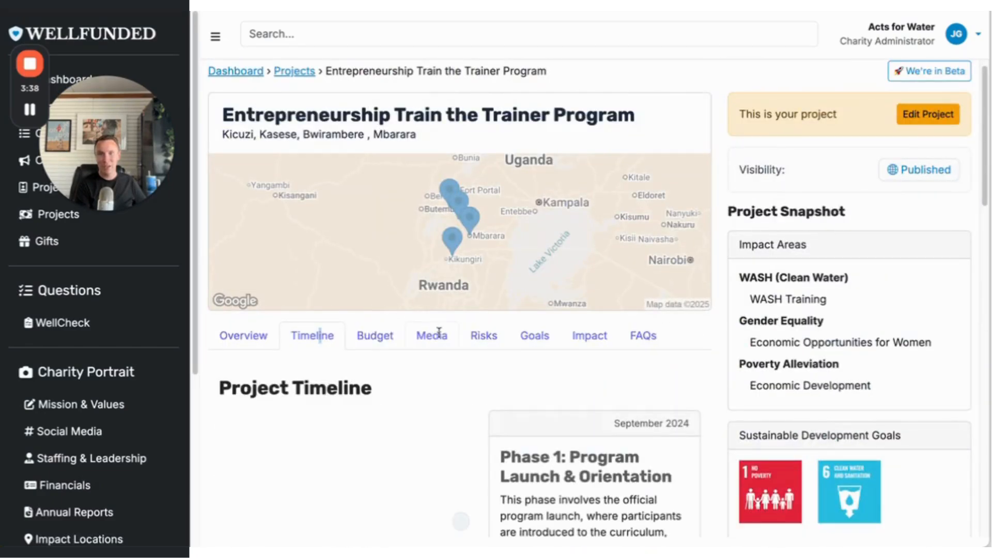
{"action": "scroll", "coordinate": [511, 348], "scroll_direction": "down", "scroll_amount": 10}
Open the risks on the project's profile page and review the mitigation details of each one.
{"action": "scroll", "coordinate": [512, 346], "scroll_direction": "up", "scroll_amount": 10}
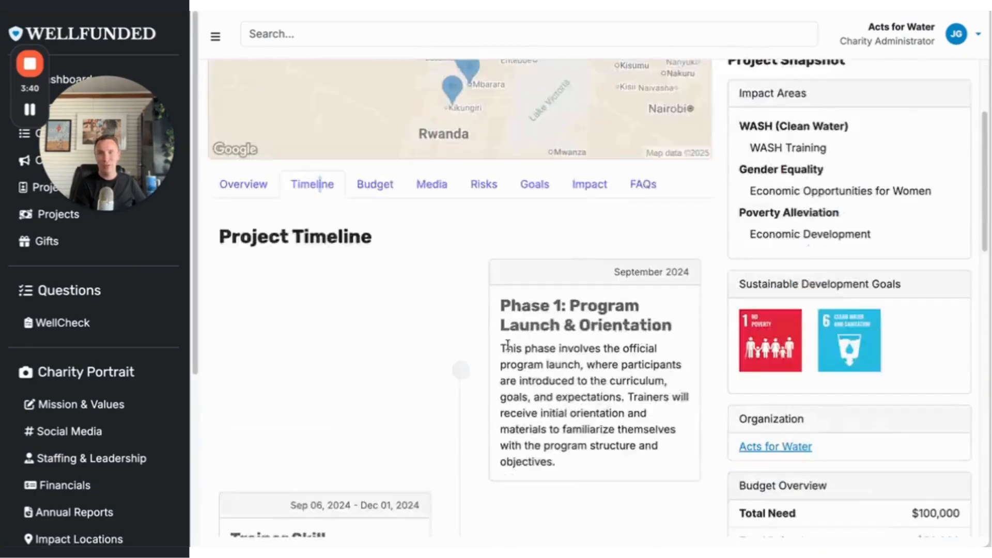
{"action": "left_click", "coordinate": [486, 350]}
{"action": "scroll", "coordinate": [524, 347], "scroll_direction": "down", "scroll_amount": 4}
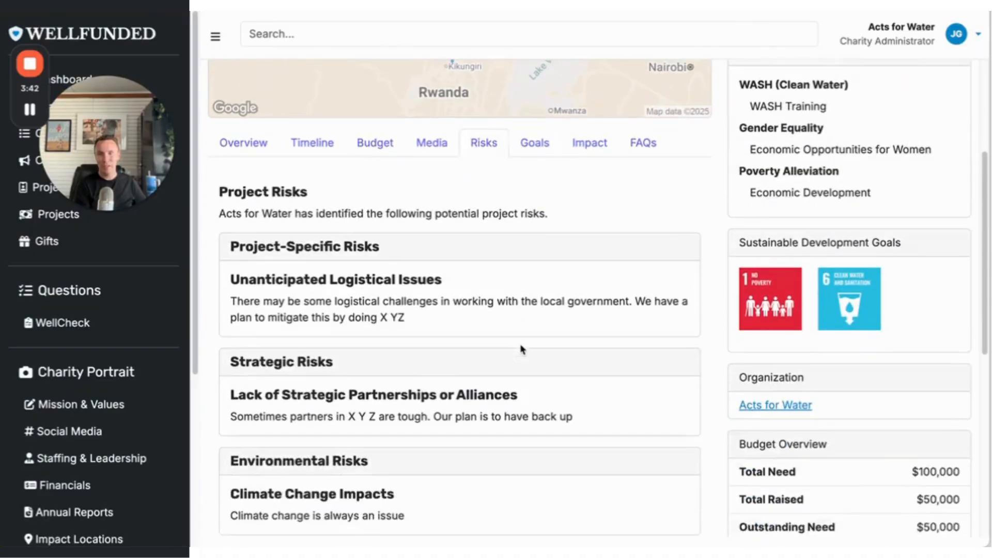
Review the goals on the project's profile page, and read through its impact measurements.
{"action": "scroll", "coordinate": [534, 252], "scroll_direction": "up", "scroll_amount": 1}
{"action": "left_click", "coordinate": [534, 194]}
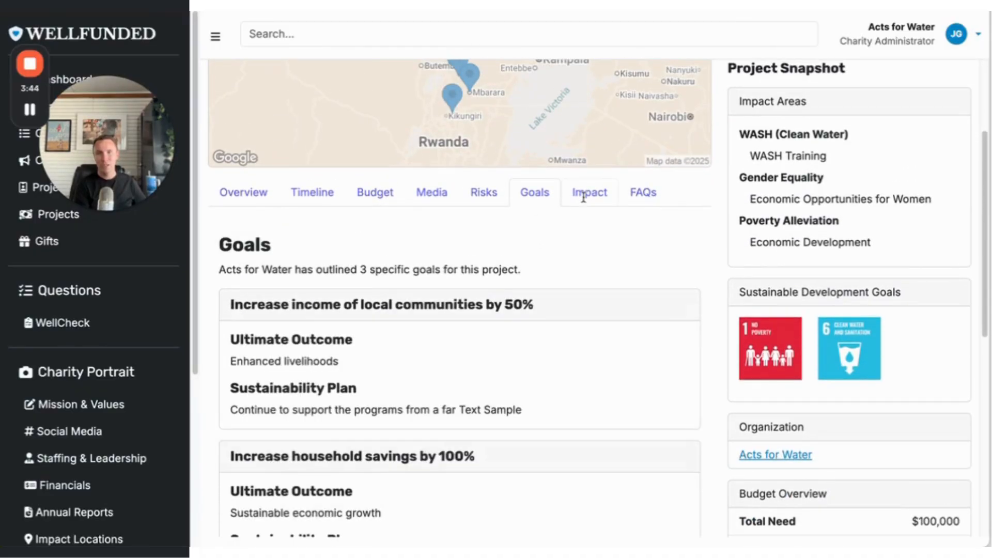
{"action": "left_click", "coordinate": [583, 198]}
{"action": "scroll", "coordinate": [525, 343], "scroll_direction": "down", "scroll_amount": 5}
{"action": "scroll", "coordinate": [527, 343], "scroll_direction": "up", "scroll_amount": 8}
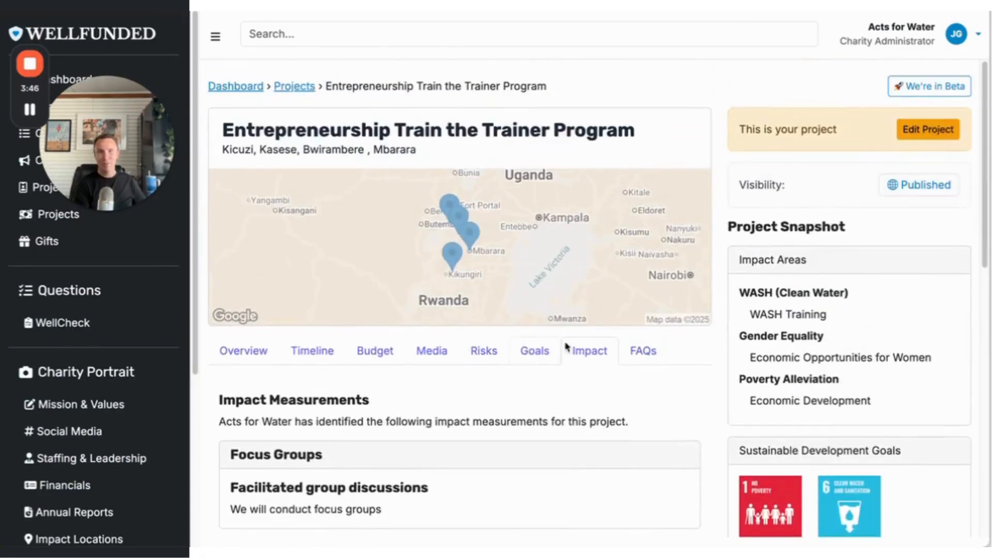
{"action": "scroll", "coordinate": [567, 347], "scroll_direction": "down", "scroll_amount": 10}
{"action": "scroll", "coordinate": [346, 431], "scroll_direction": "down", "scroll_amount": 1}
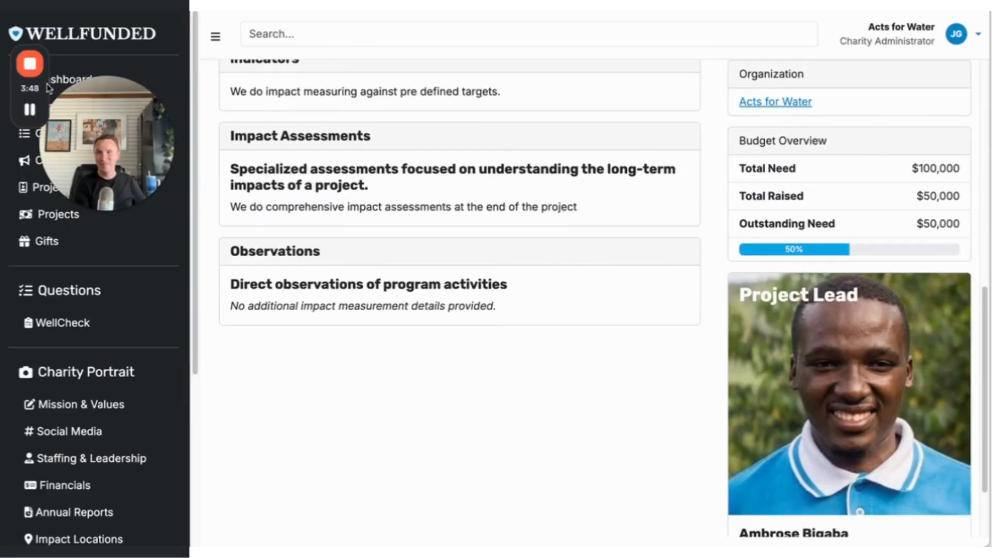